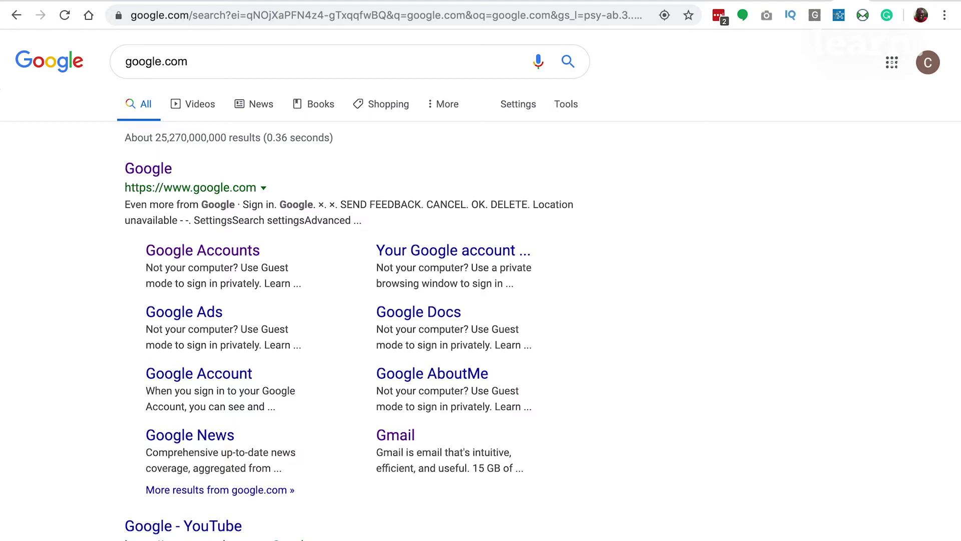
# Search Google for 'strep throat symptoms' and scroll to the symptoms panel and Mayo Clinic snippet.
pyautogui.doubleClick(207, 68)
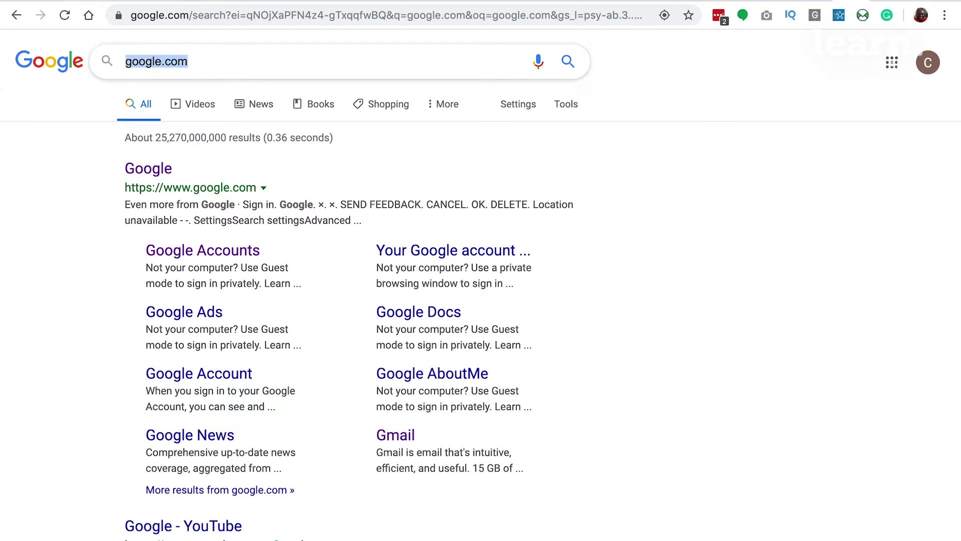
pyautogui.write('strep th')
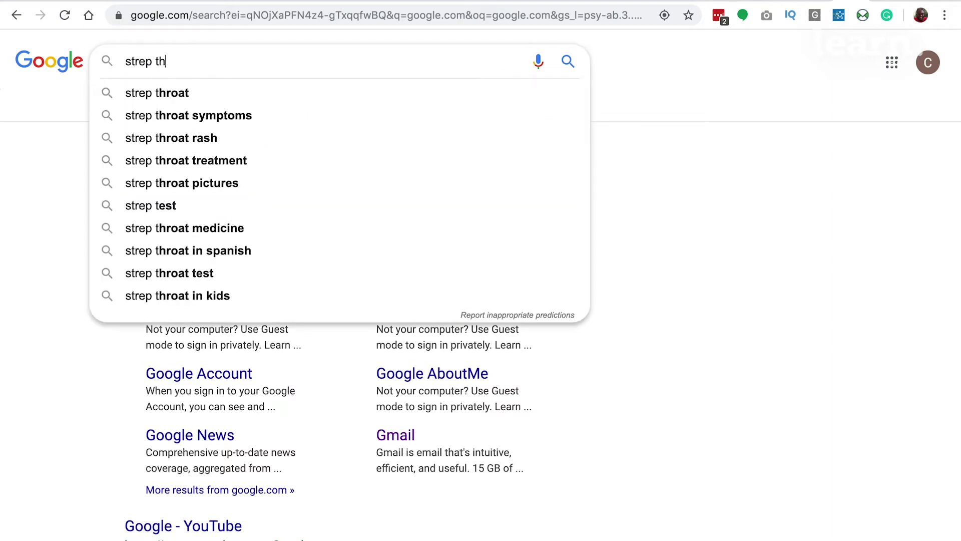
pyautogui.write('roat symptoms')
pyautogui.press('Return')
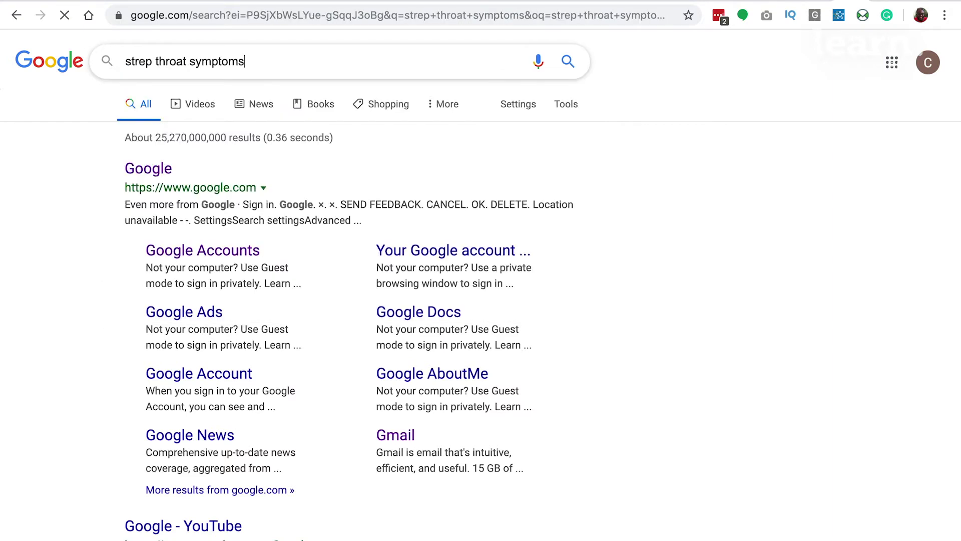
pyautogui.scroll(-2, 185, 280)
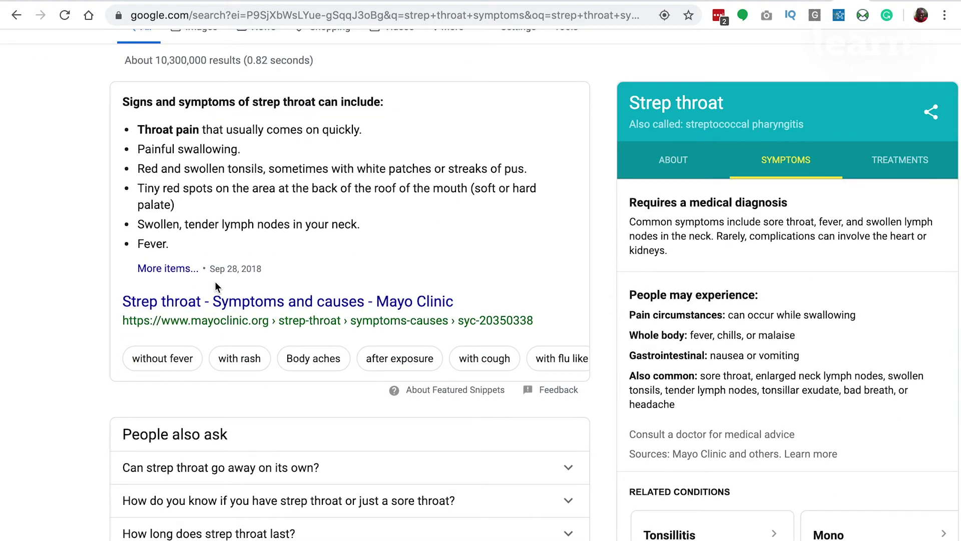
pyautogui.scroll(-5, 215, 282)
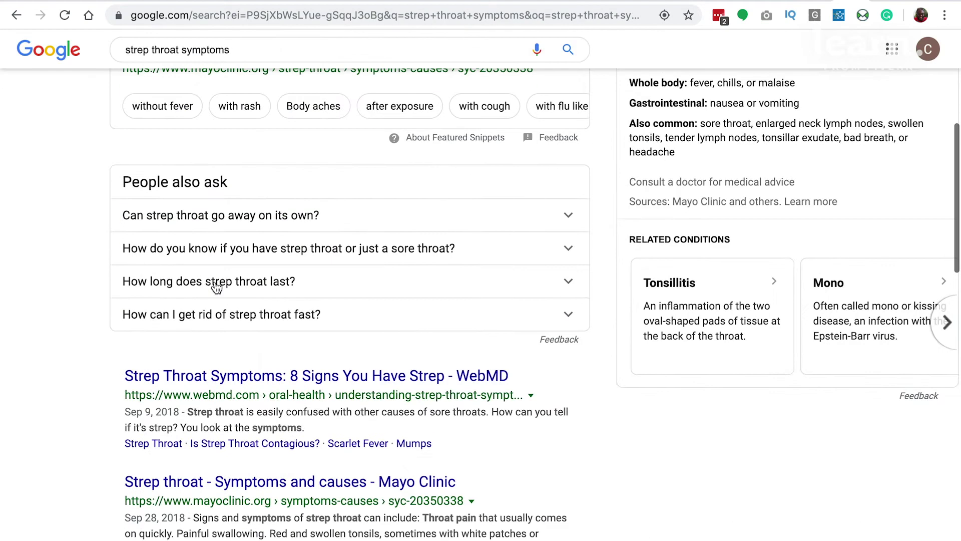
pyautogui.click(568, 219)
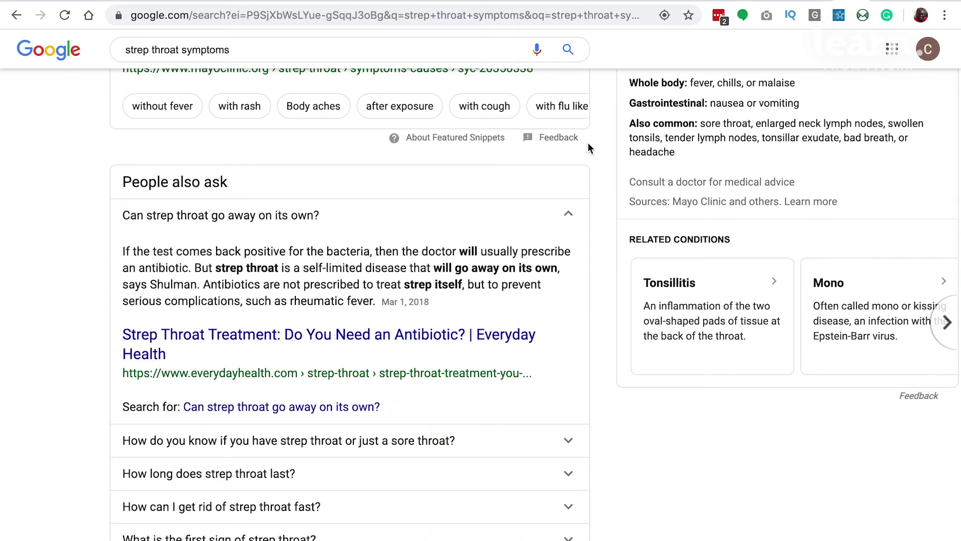
pyautogui.click(570, 215)
pyautogui.scroll(-3, 399, 275)
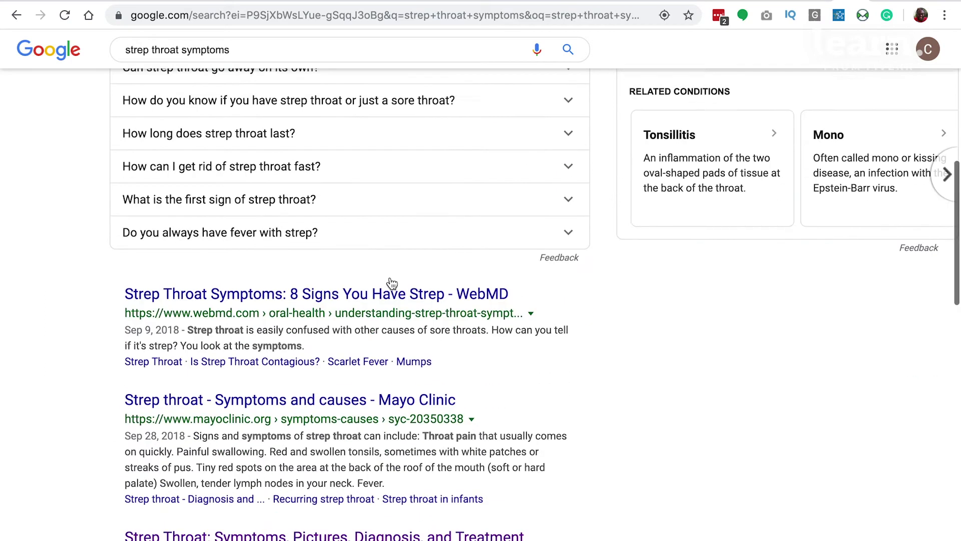
pyautogui.scroll(2, 280, 360)
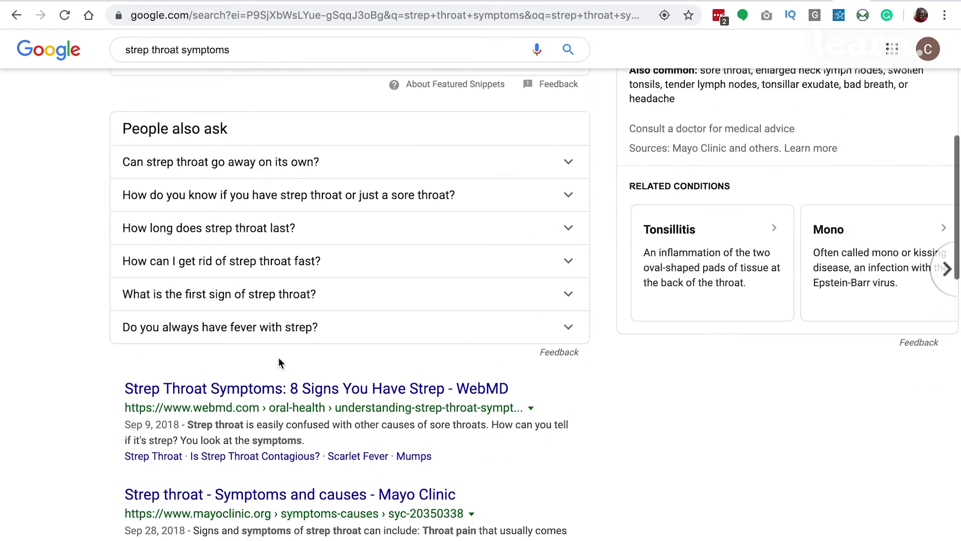
pyautogui.scroll(-4, 278, 357)
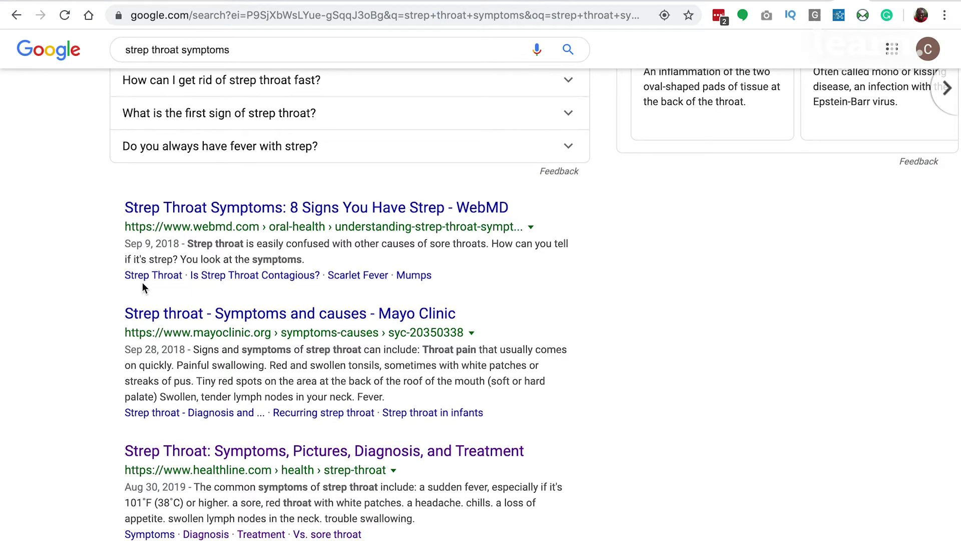
pyautogui.scroll(-2, 310, 398)
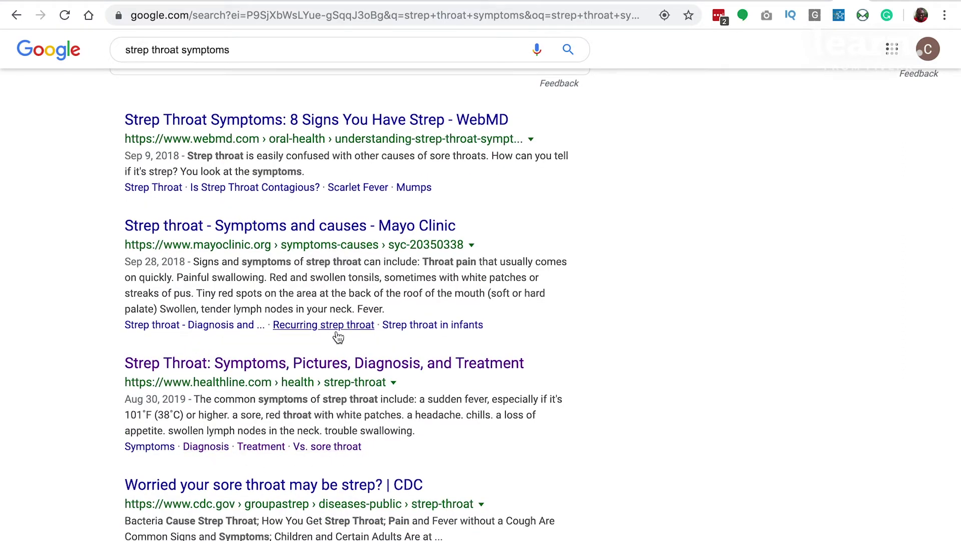
pyautogui.scroll(2, 178, 280)
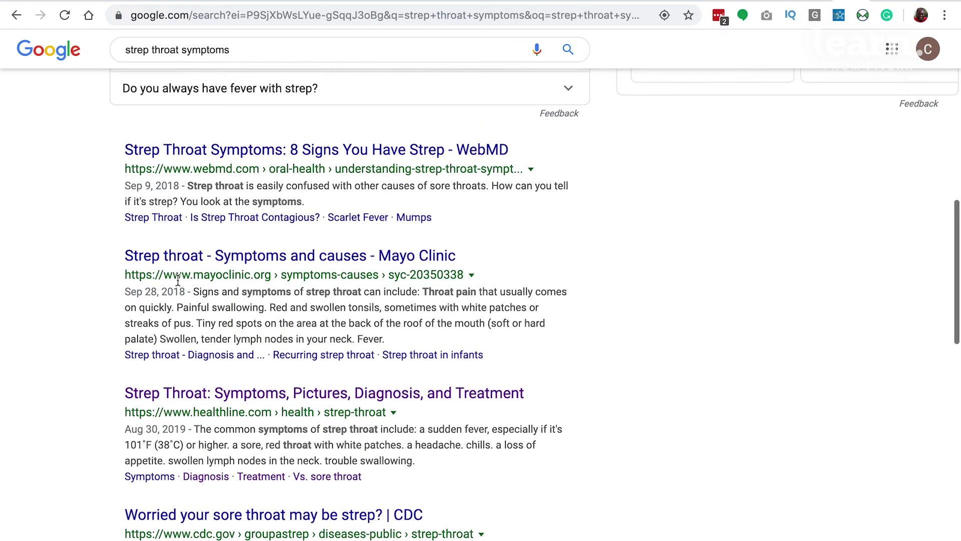
pyautogui.scroll(1, 179, 281)
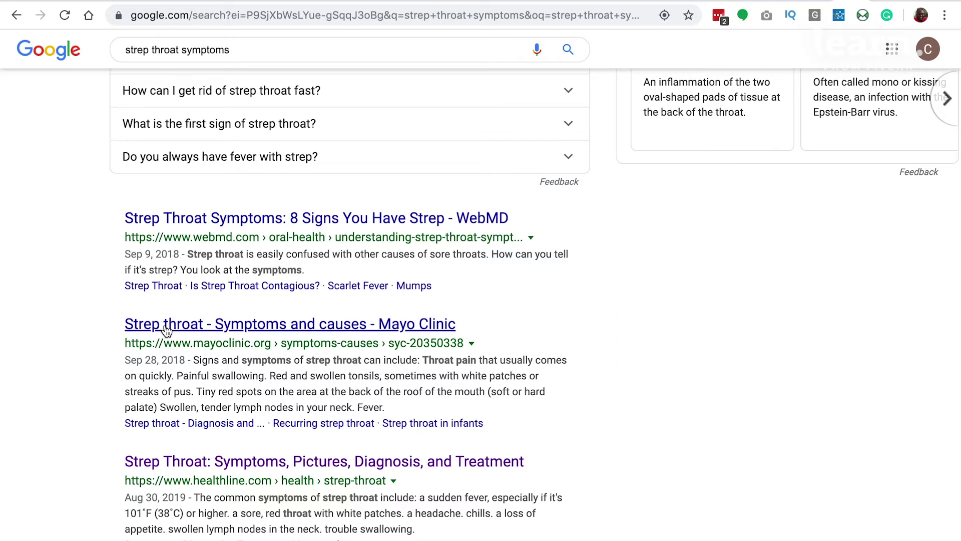
pyautogui.scroll(-3, 166, 329)
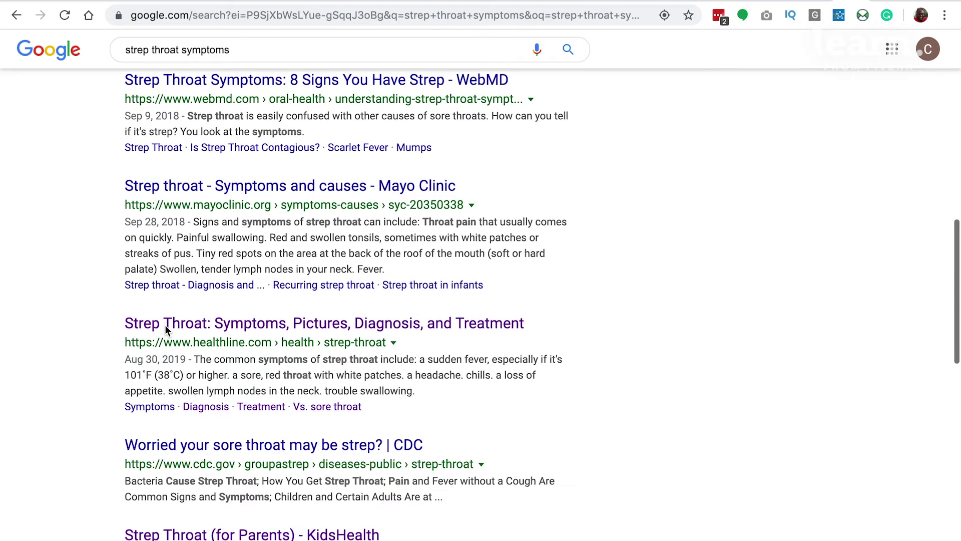
pyautogui.scroll(-3, 165, 329)
pyautogui.scroll(-2, 166, 330)
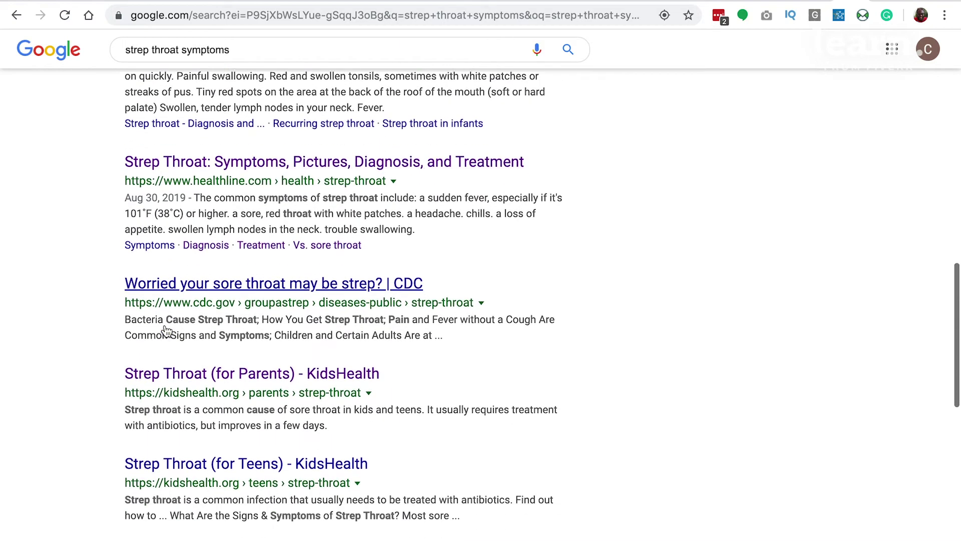
pyautogui.scroll(-5, 166, 330)
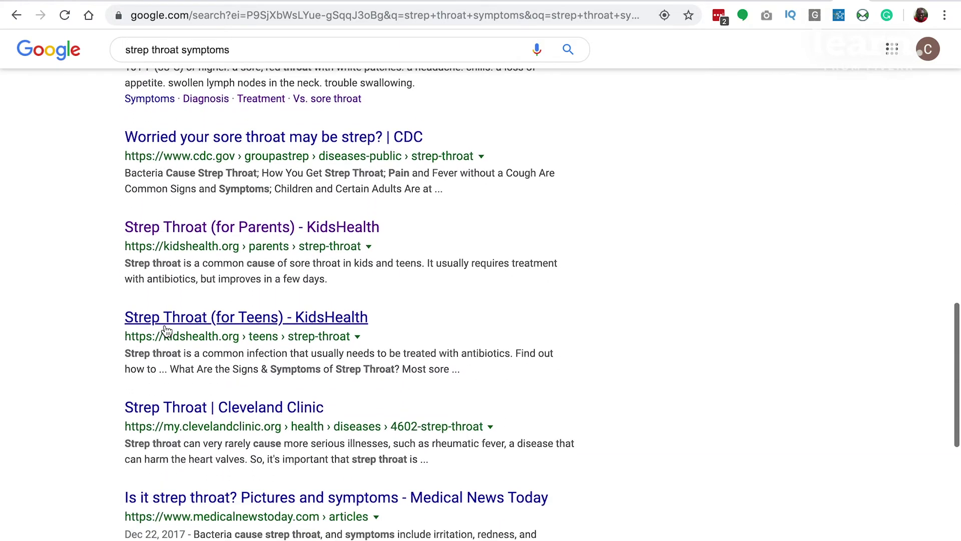
pyautogui.scroll(10, 166, 330)
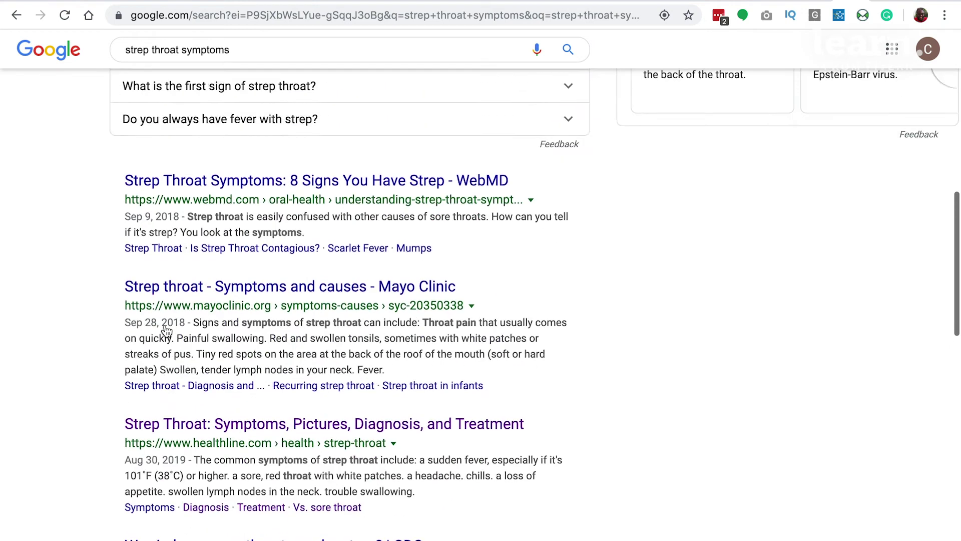
pyautogui.scroll(-1, 167, 330)
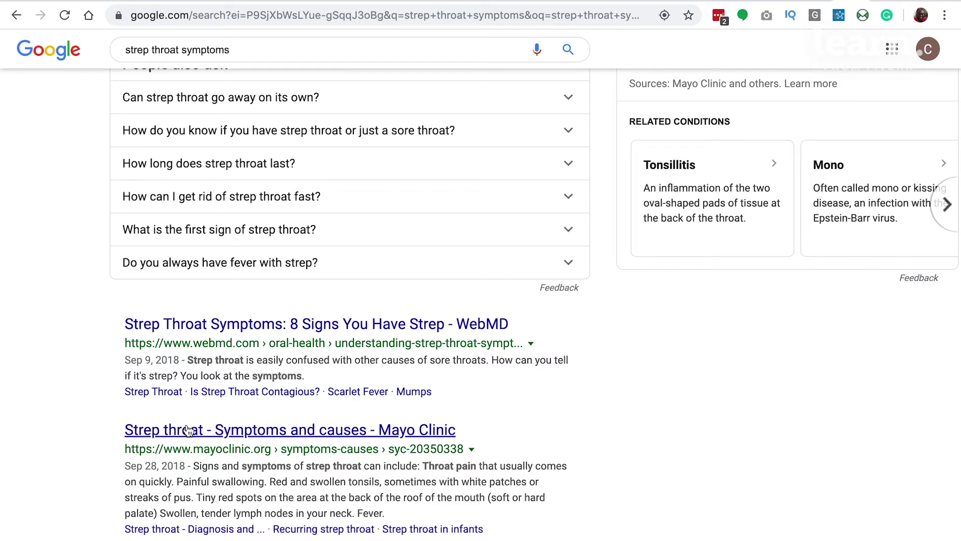
pyautogui.scroll(-1, 188, 430)
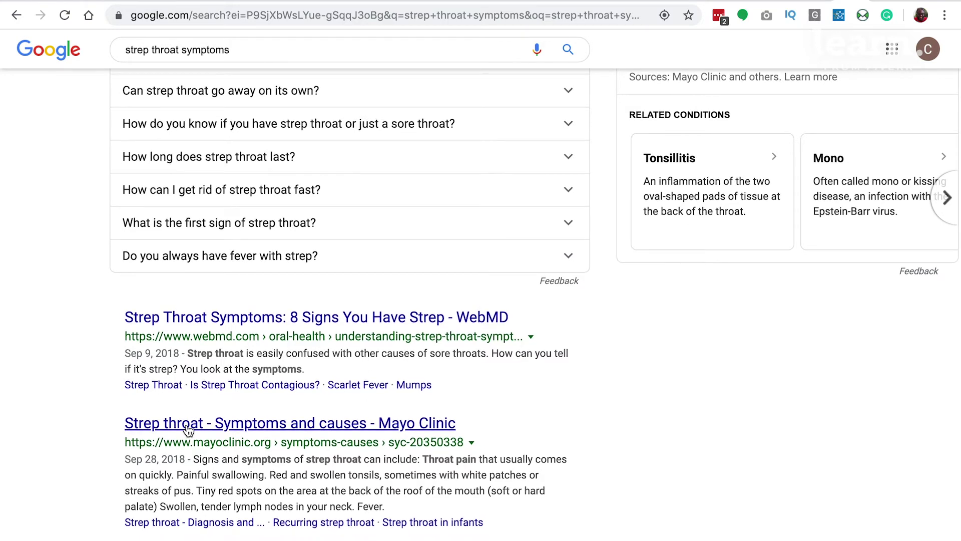
pyautogui.scroll(-3, 187, 431)
pyautogui.scroll(3, 204, 301)
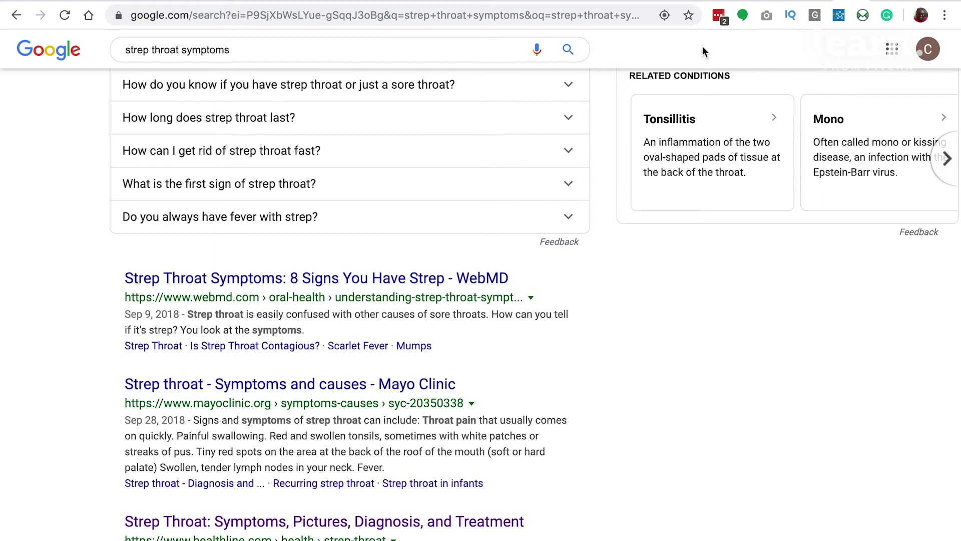
# Search 'ctr seo mofo' and open the seomofo.com Google SERP Snippet Optimization Tool result.
pyautogui.tripleClick(386, 49)
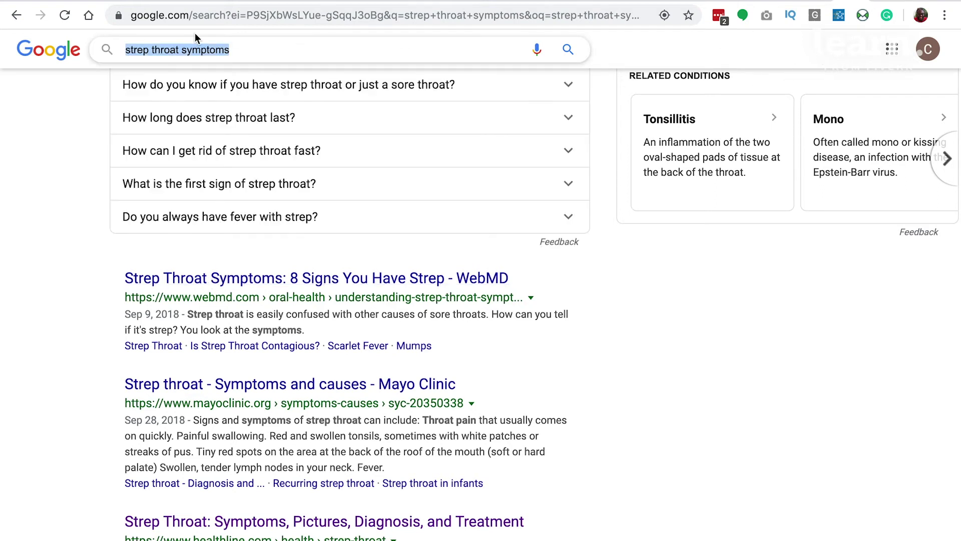
pyautogui.write('ctr seo mofo')
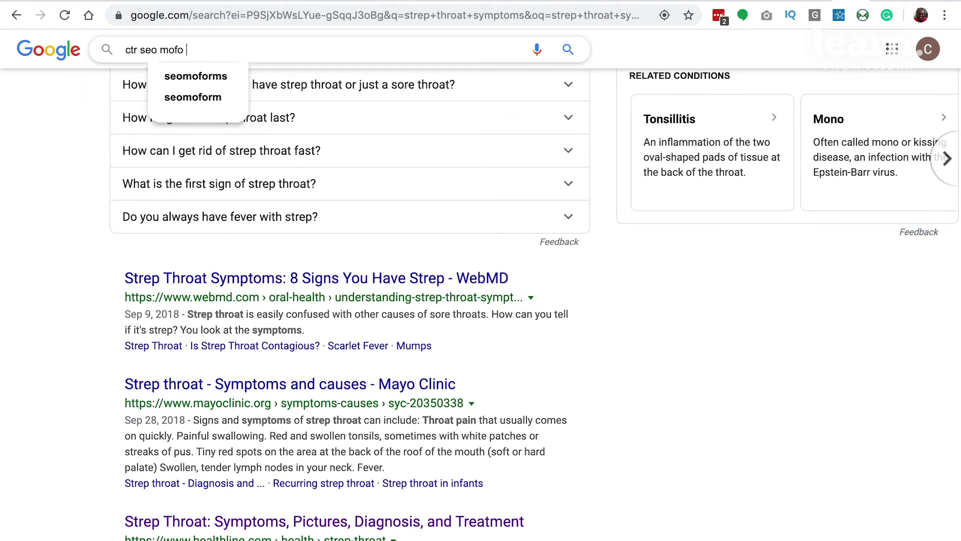
pyautogui.press('Return')
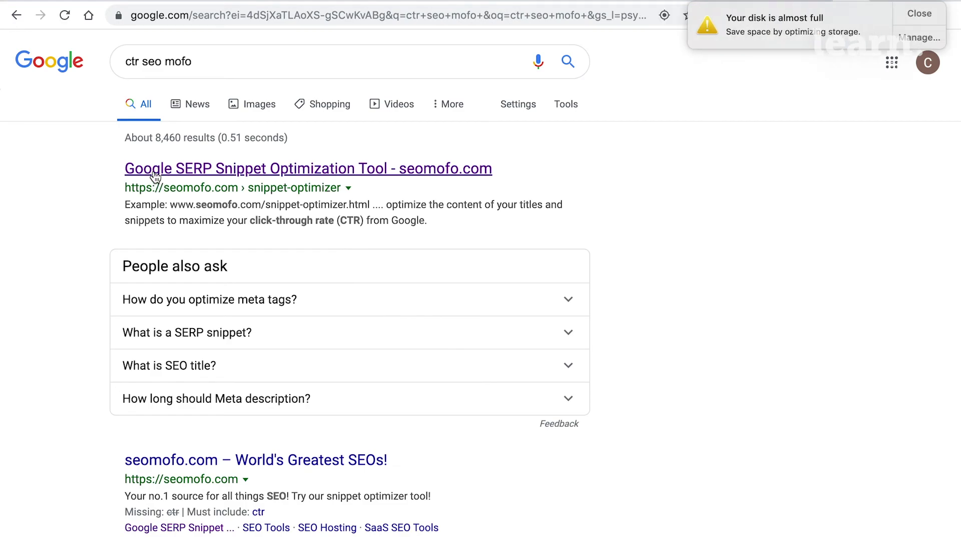
pyautogui.click(155, 175)
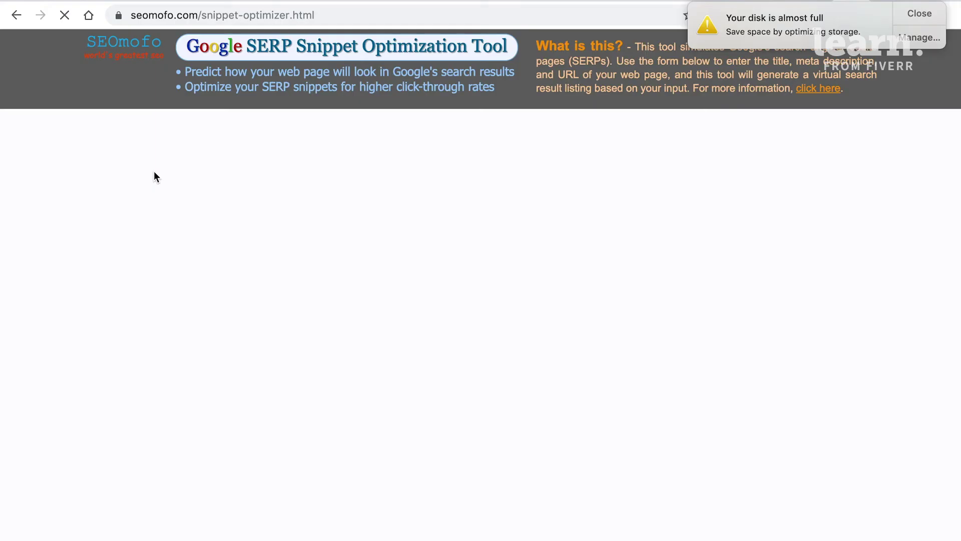
# Scroll to the optimizer form and put the cursor in the emptied Title field.
pyautogui.scroll(-3, 274, 379)
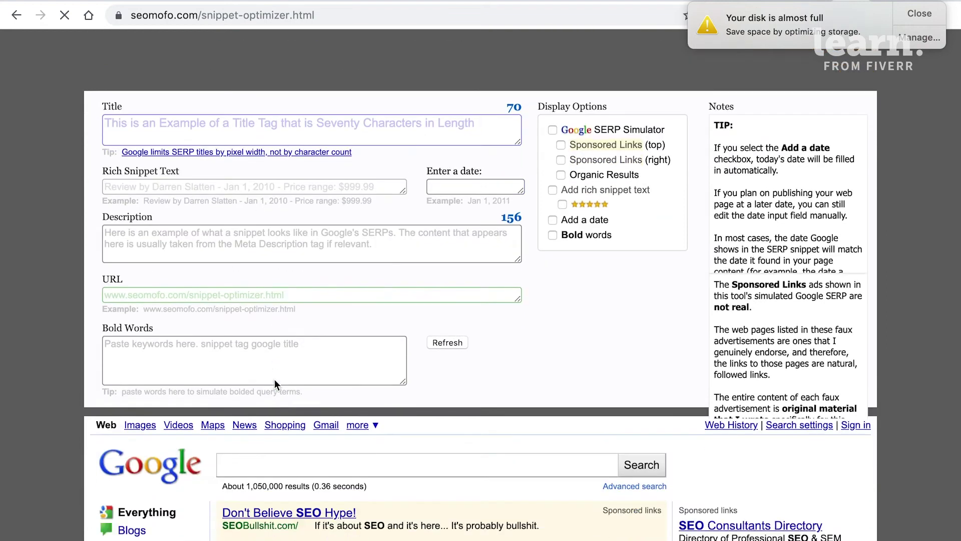
pyautogui.scroll(-2, 274, 380)
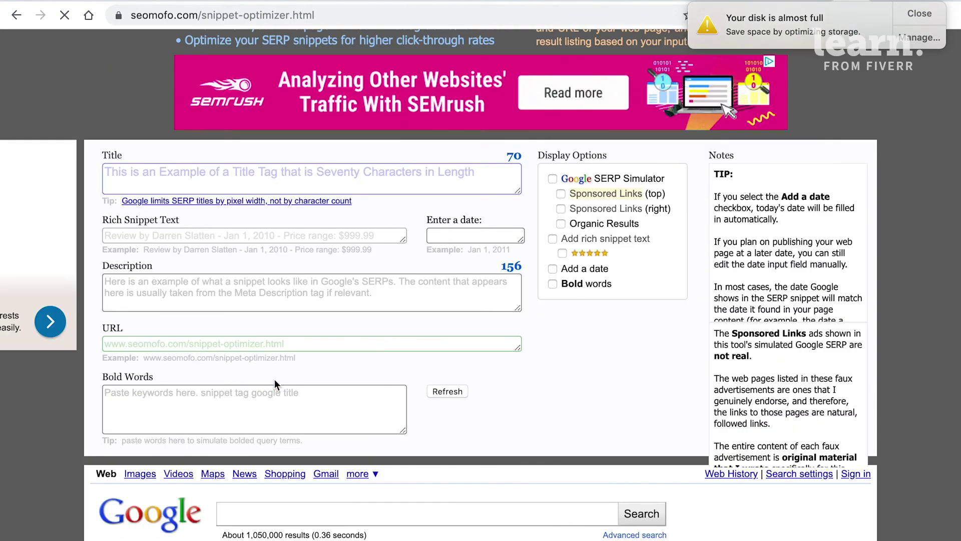
pyautogui.click(211, 173)
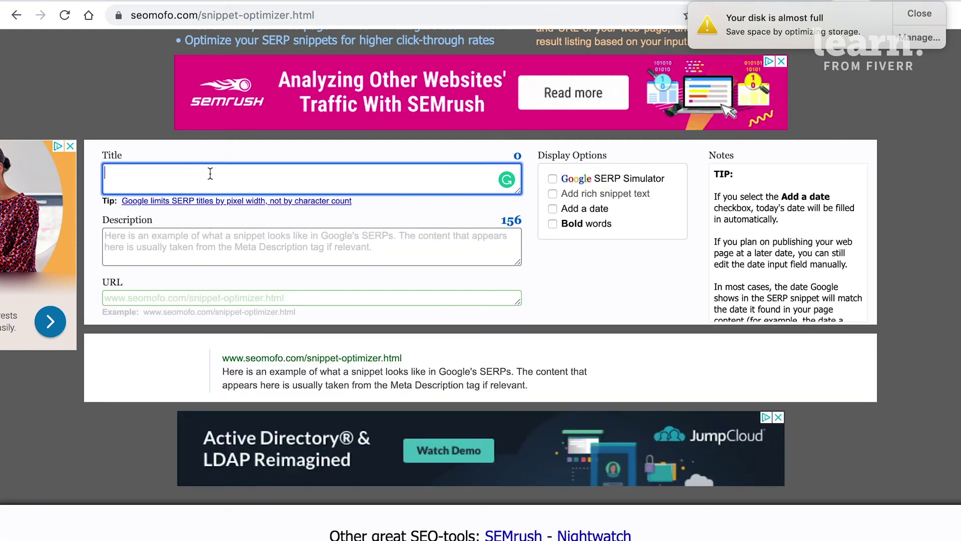
# Enter the title 'Strep Throat Symptoms: 30 FAQs Answered by Expert PHDs, Doctor' to preview it.
pyautogui.write('Strep Throat Symptoms:')
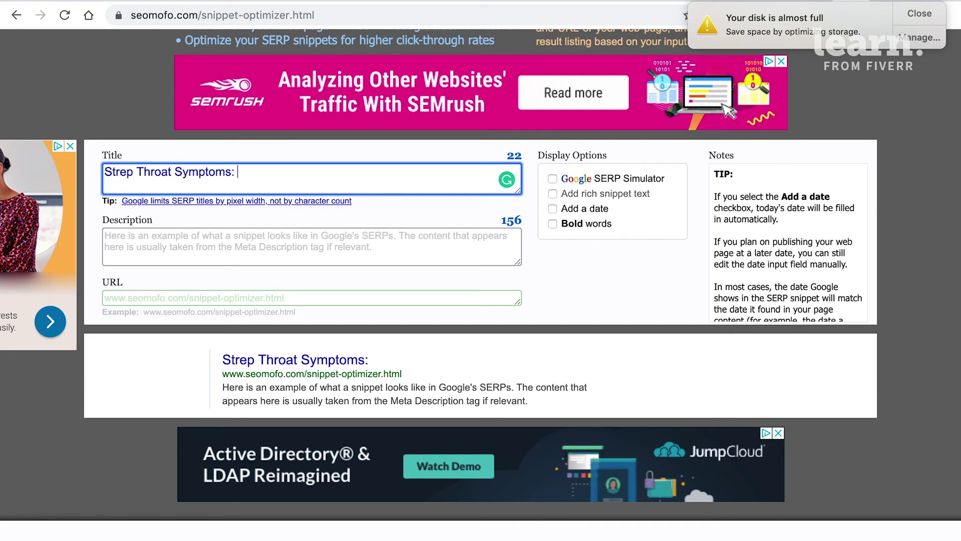
pyautogui.write(' 30 FA')
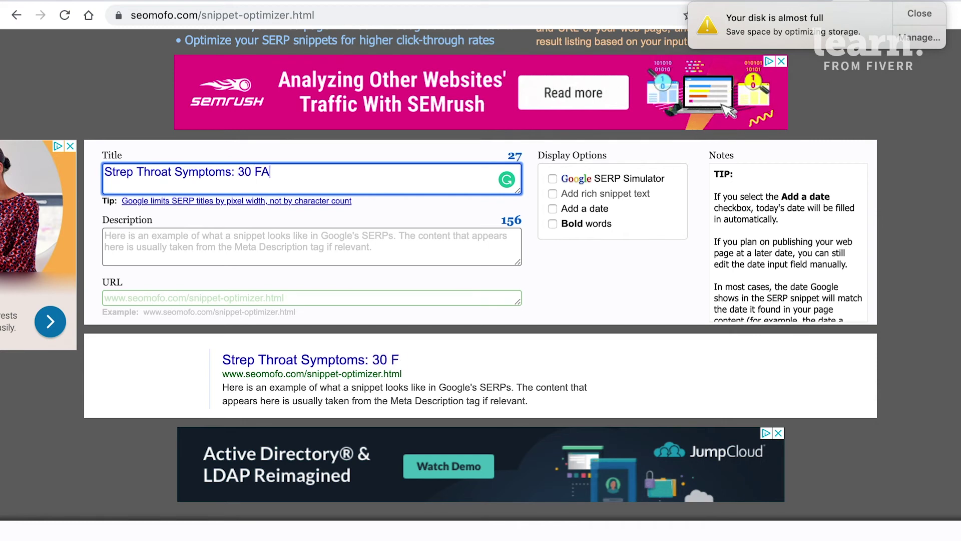
pyautogui.write('Qs An')
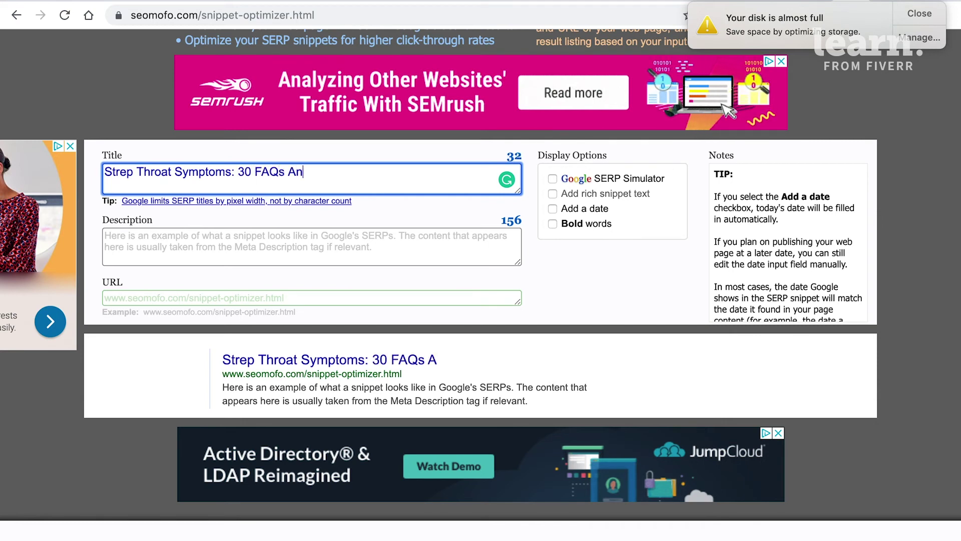
pyautogui.write('swered by Expert')
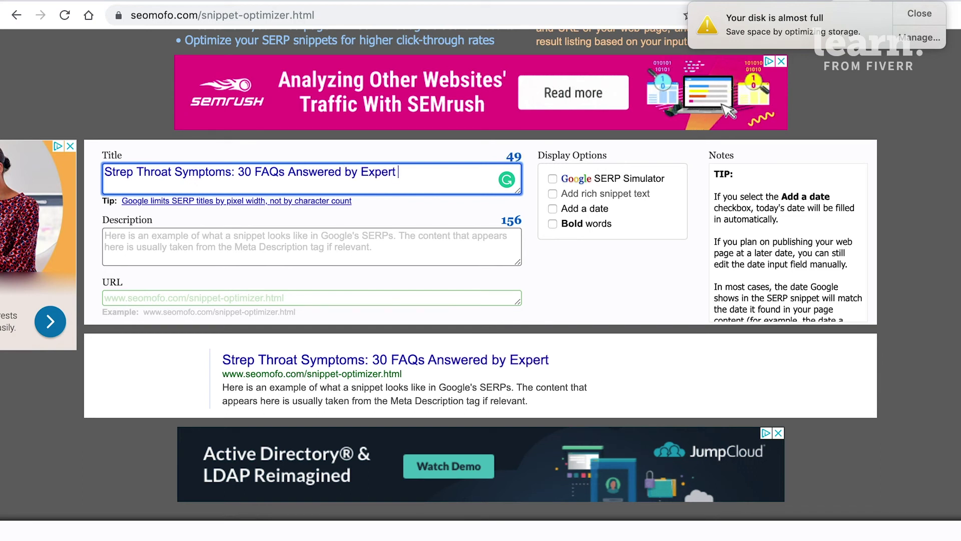
pyautogui.write(' PH')
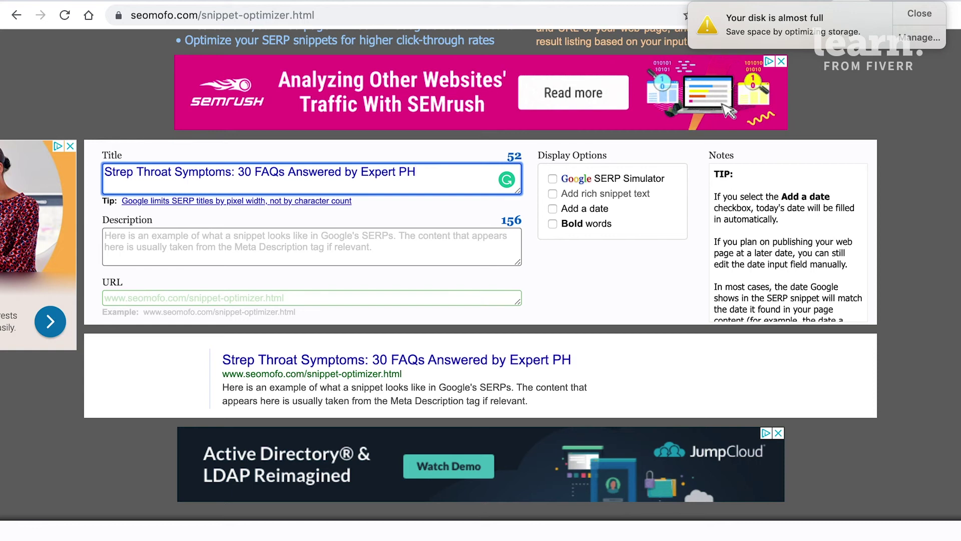
pyautogui.write('Ds')
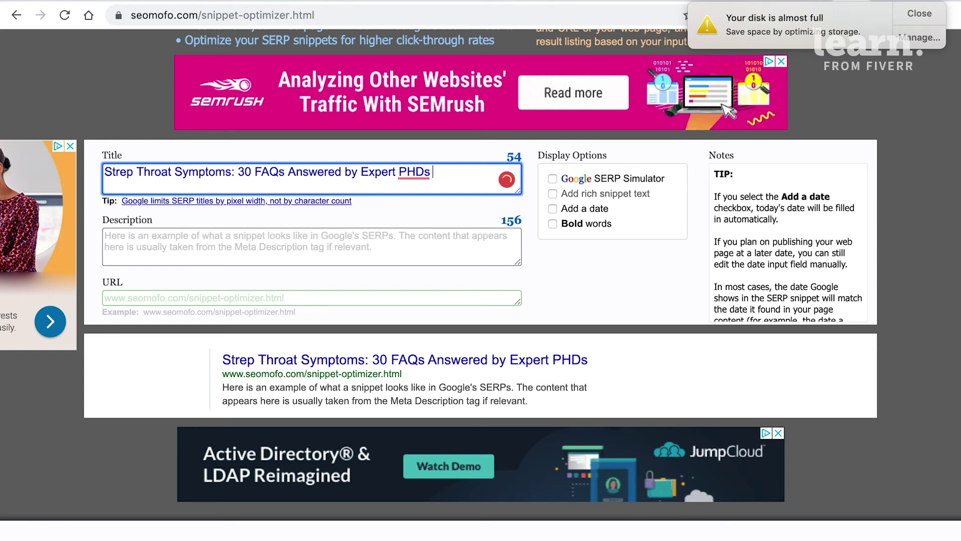
pyautogui.write(', Doctor')
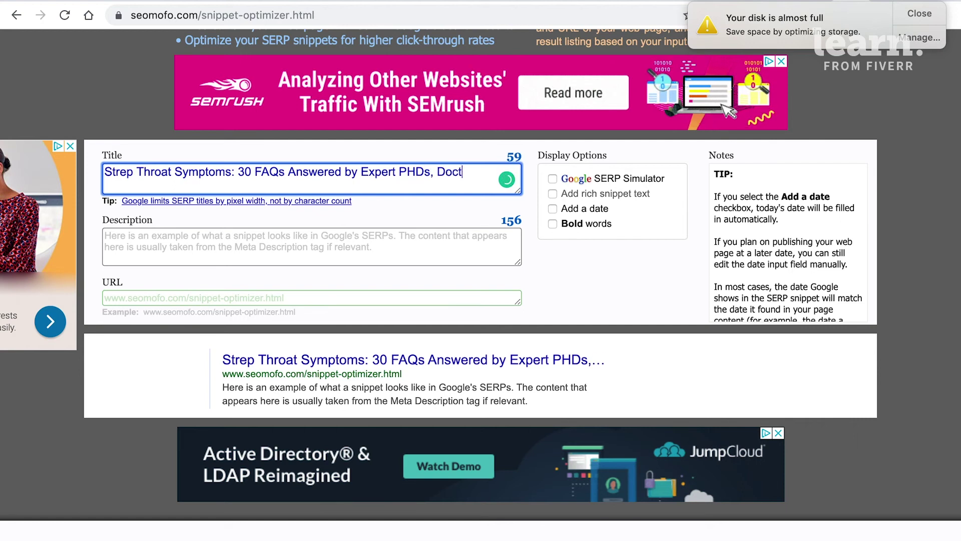